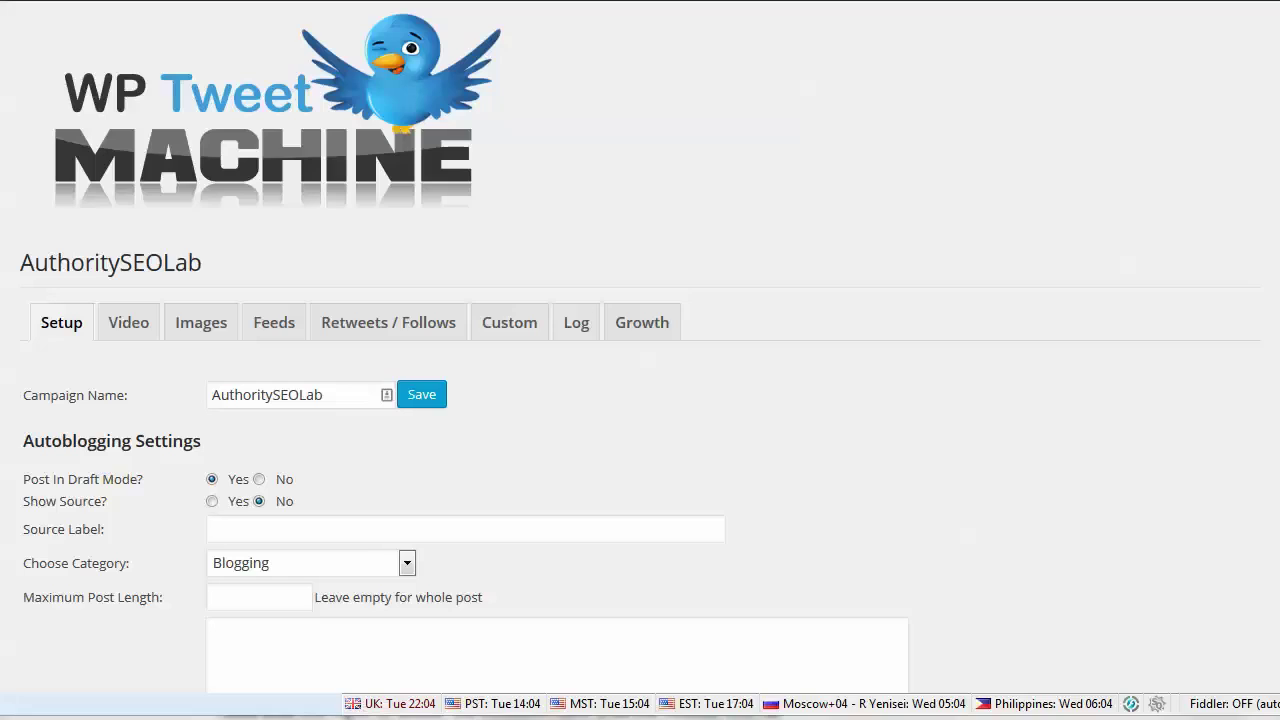
Step: Return to the Campaigns list showing AuthoritySEOLab with status ON
mouse_move(2, 505)
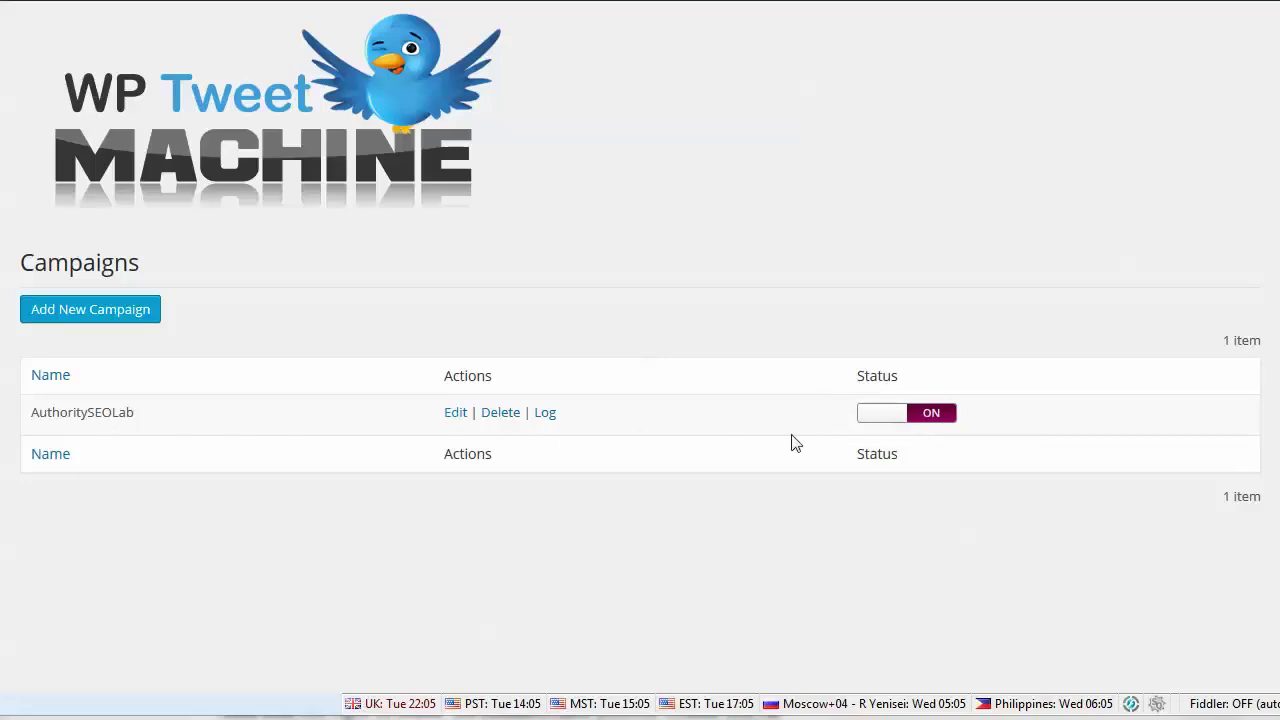
click(925, 418)
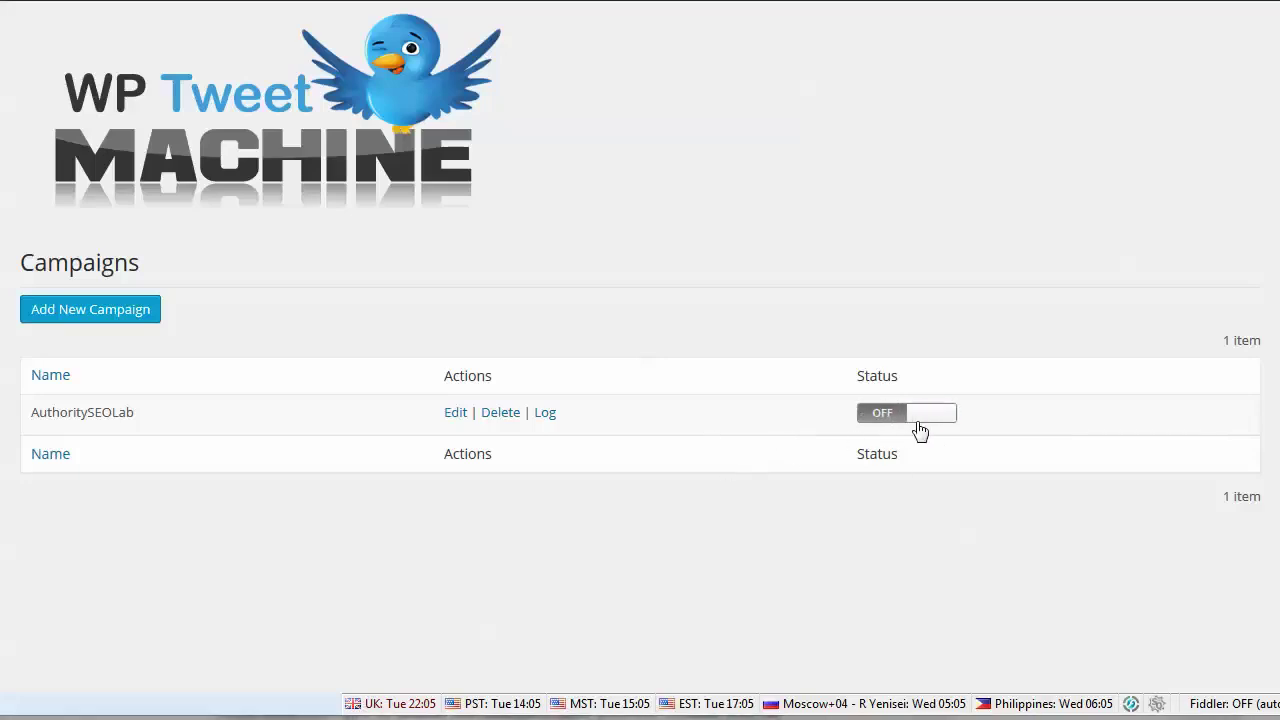
click(886, 416)
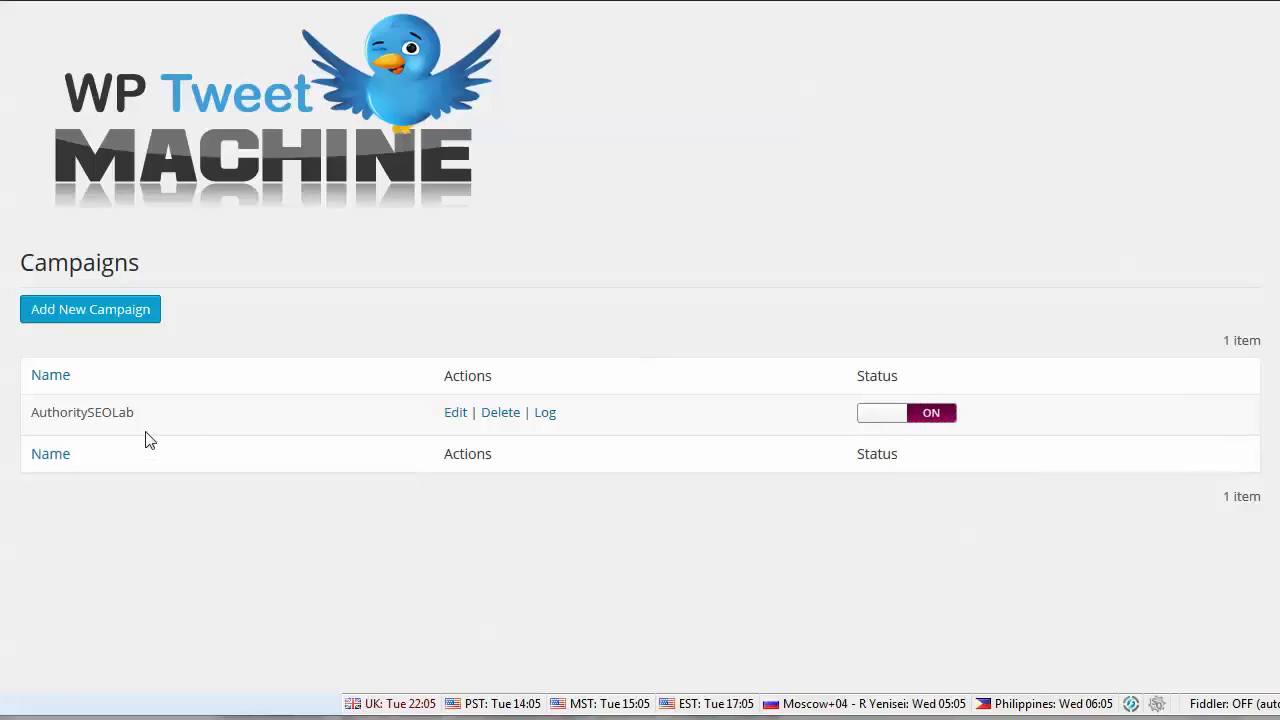
Step: Edit AuthoritySEOLab to show its Setup page with draft mode on and category Blogging
click(456, 414)
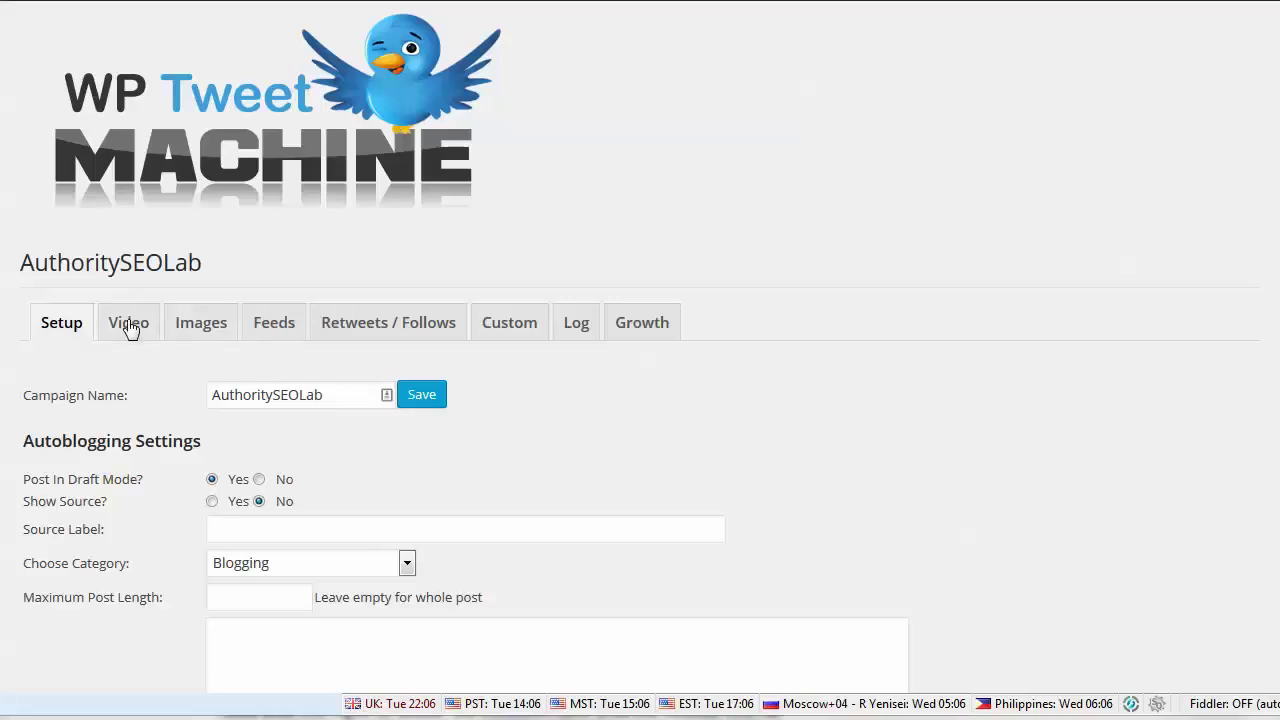
Step: Show the Feeds tab and scroll through all seven feed URLs with their hashtags
click(276, 328)
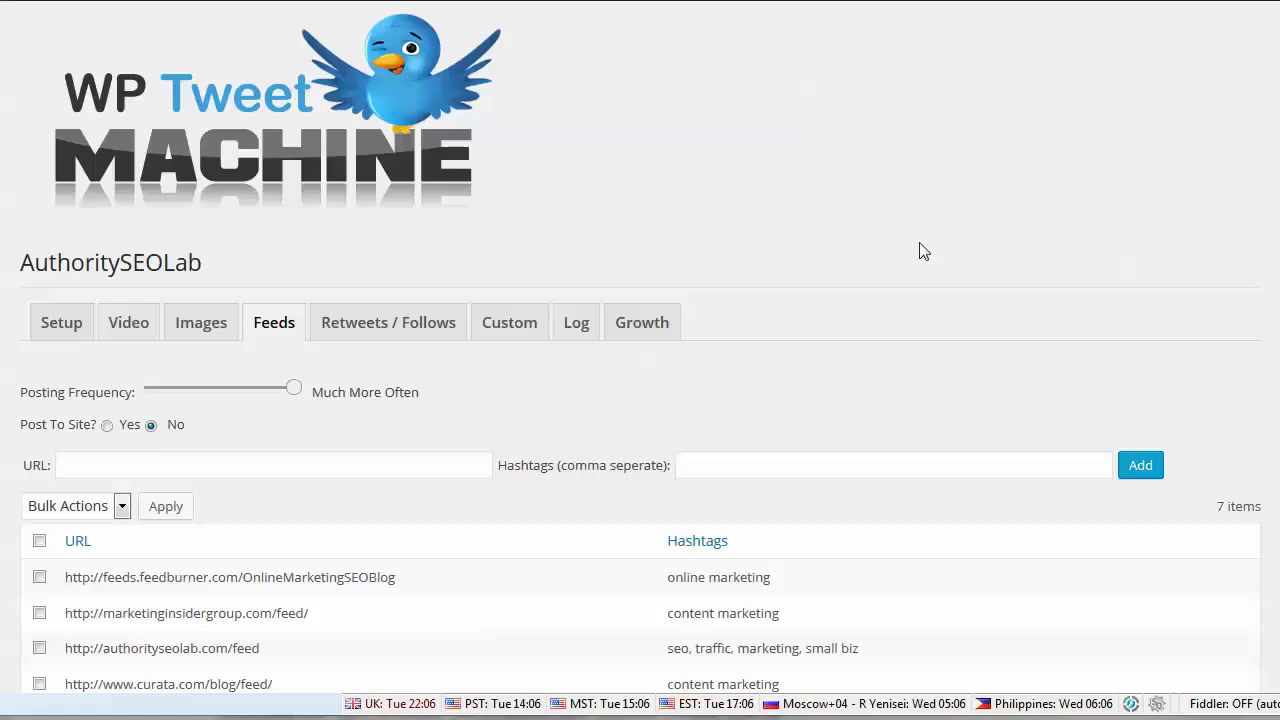
scroll(920, 249, down, 3)
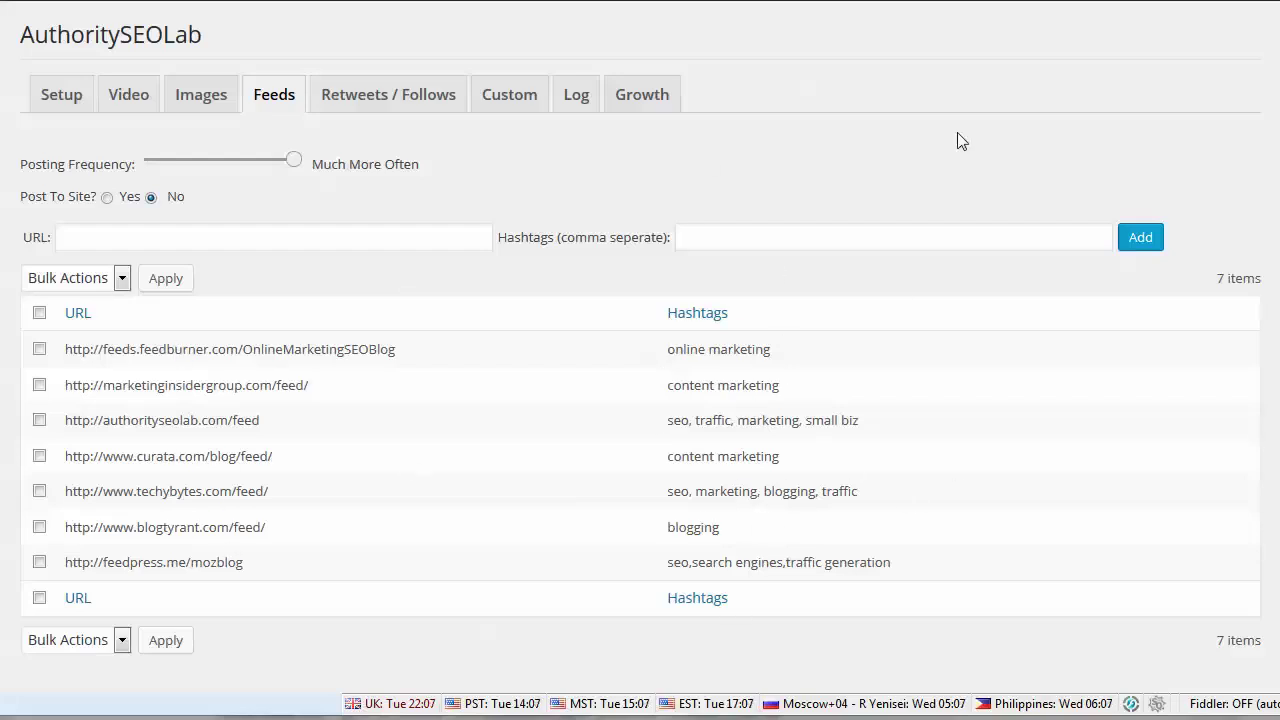
click(84, 240)
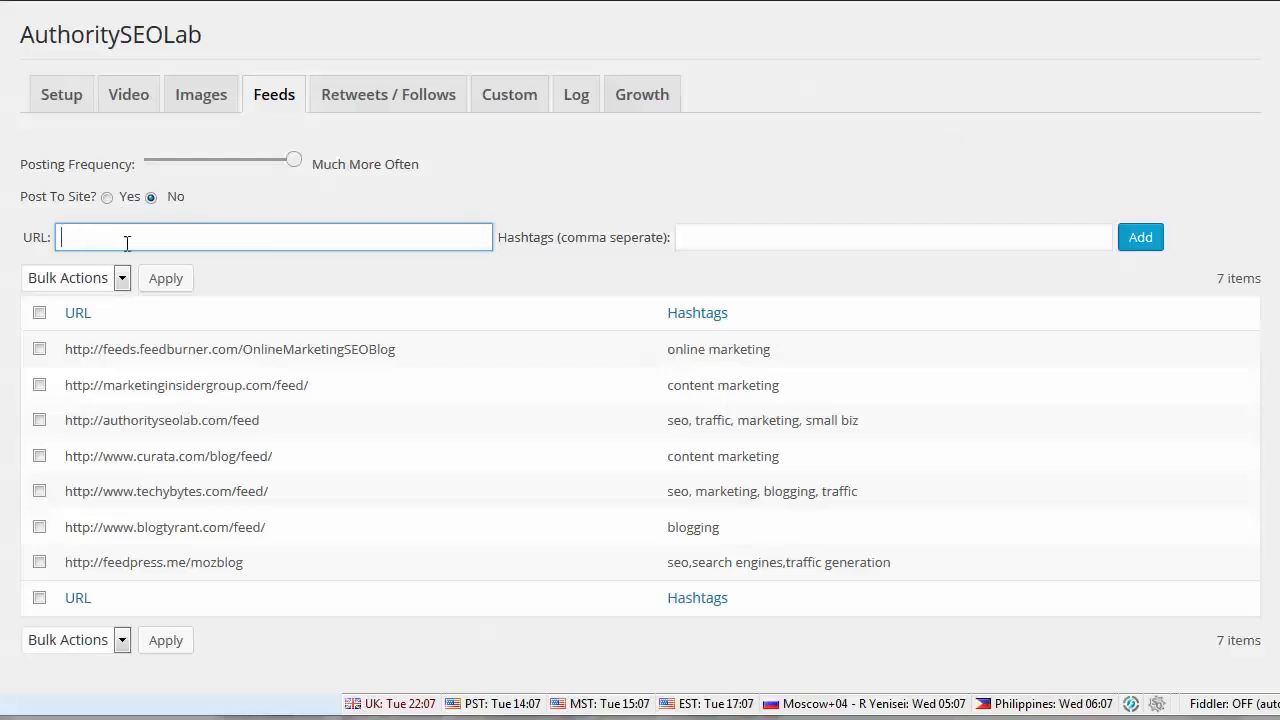
click(745, 240)
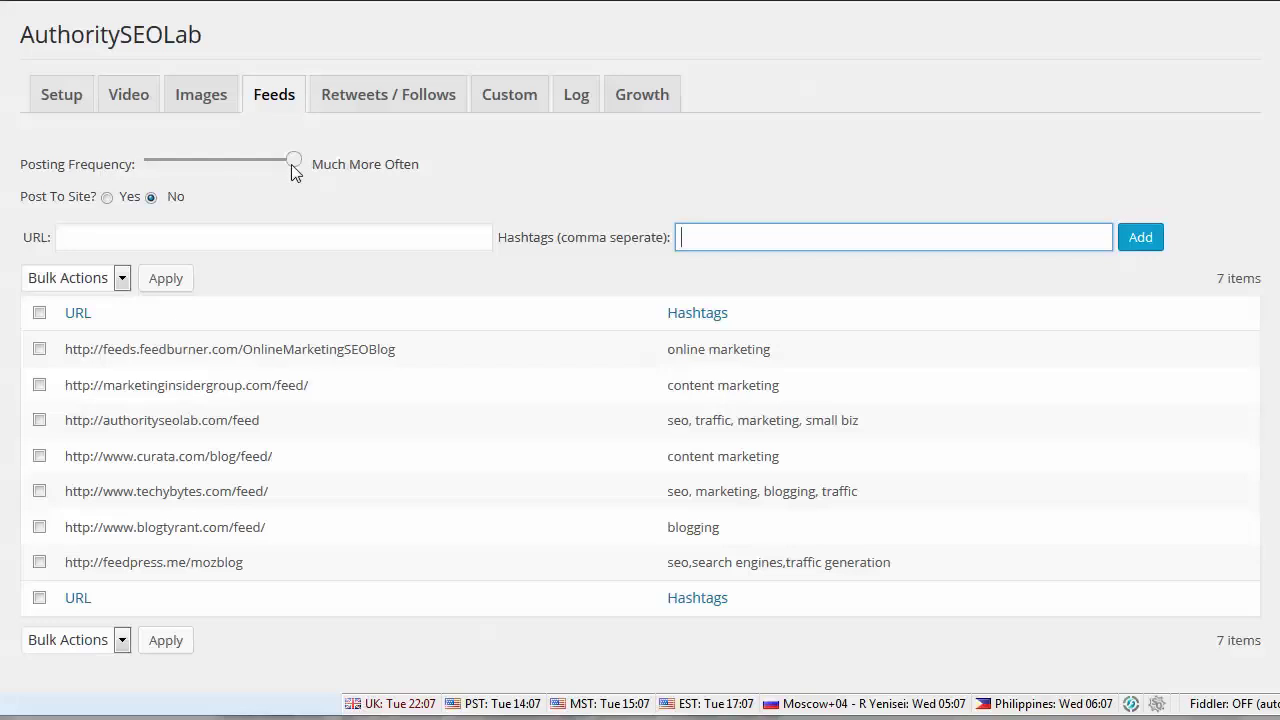
drag(300, 166, 114, 164)
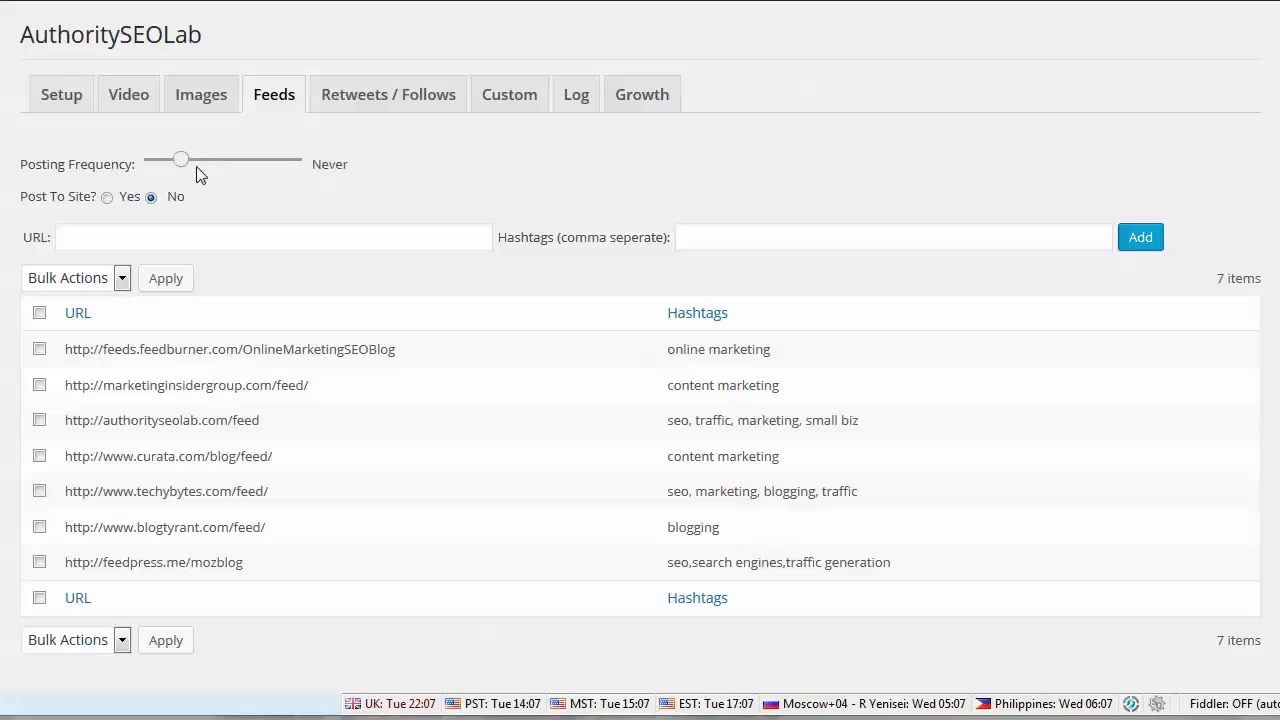
drag(196, 166, 320, 175)
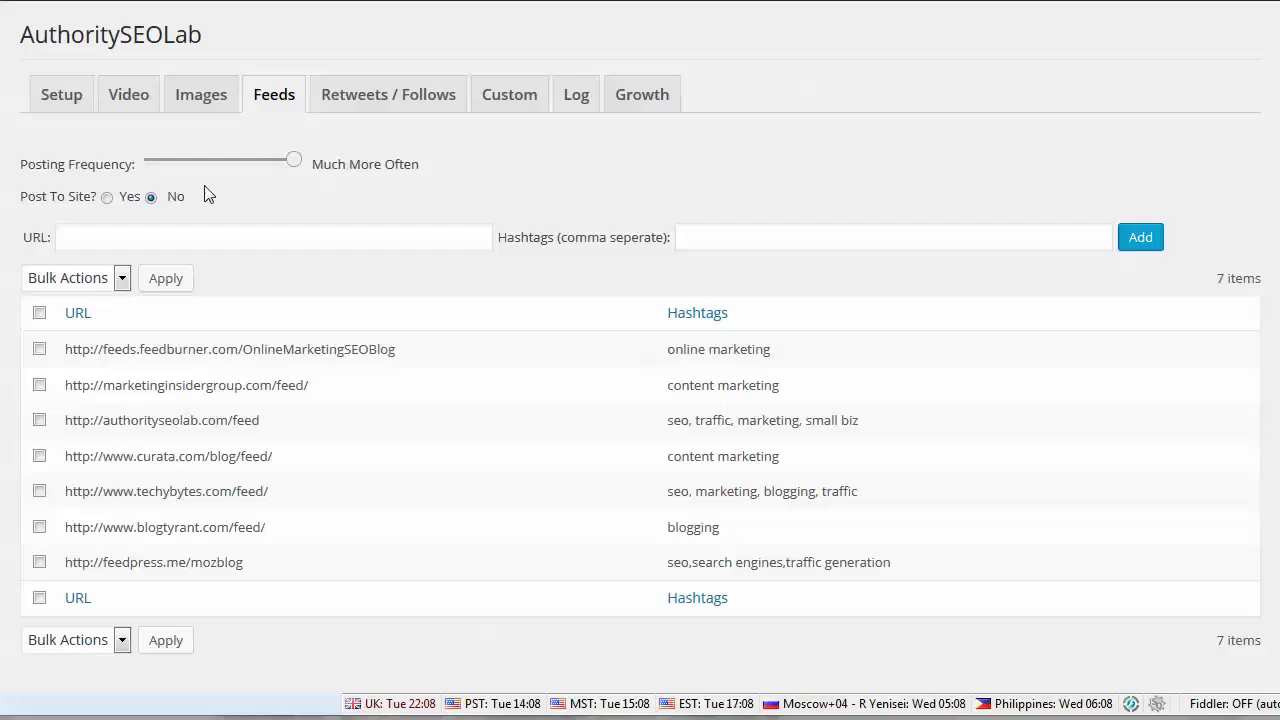
Step: Check the Images settings (no Instagram usernames, Standard frequency), then move to Video settings
click(198, 104)
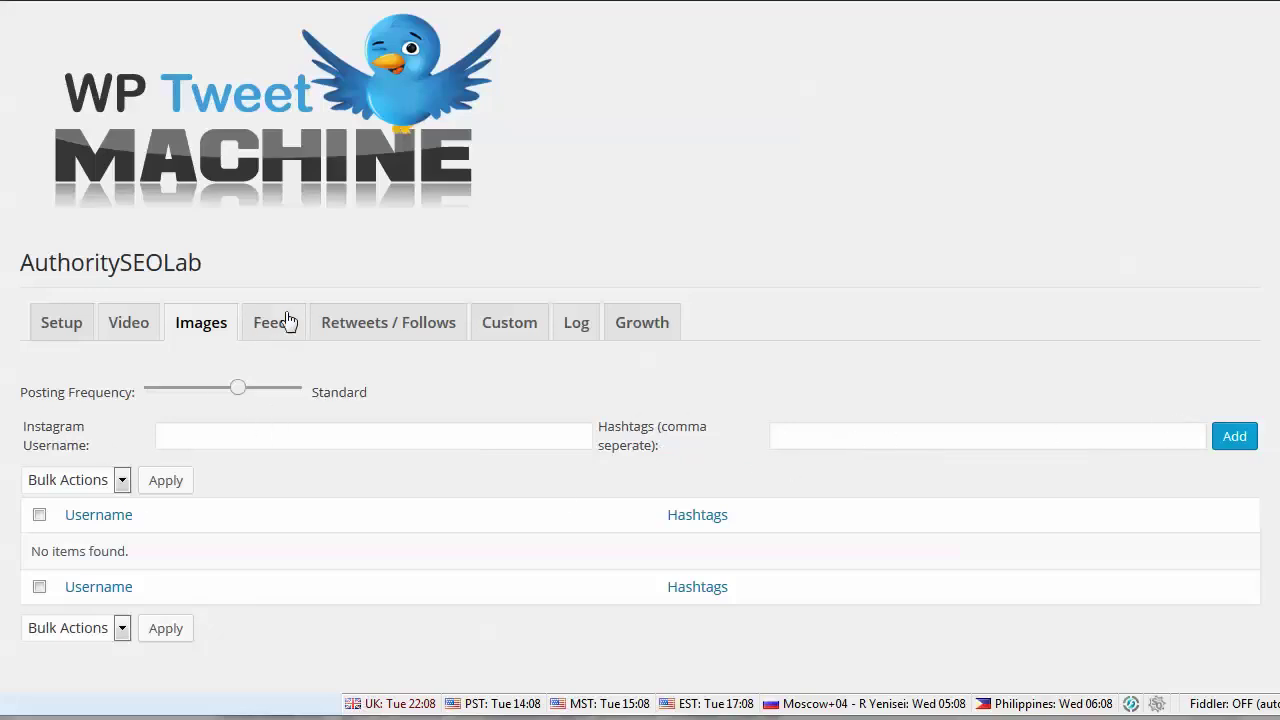
click(129, 326)
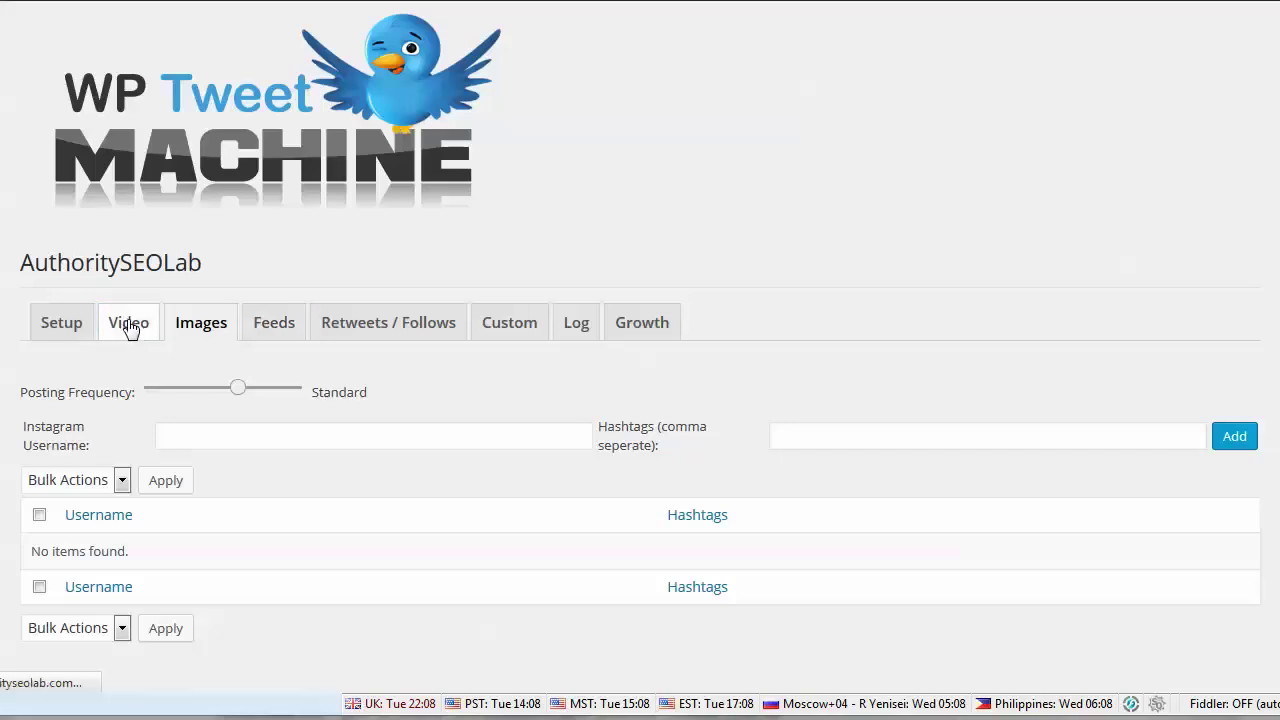
Step: Keep Channel as the video source type, then view the Log's Success and ERROR 403 entries
click(134, 469)
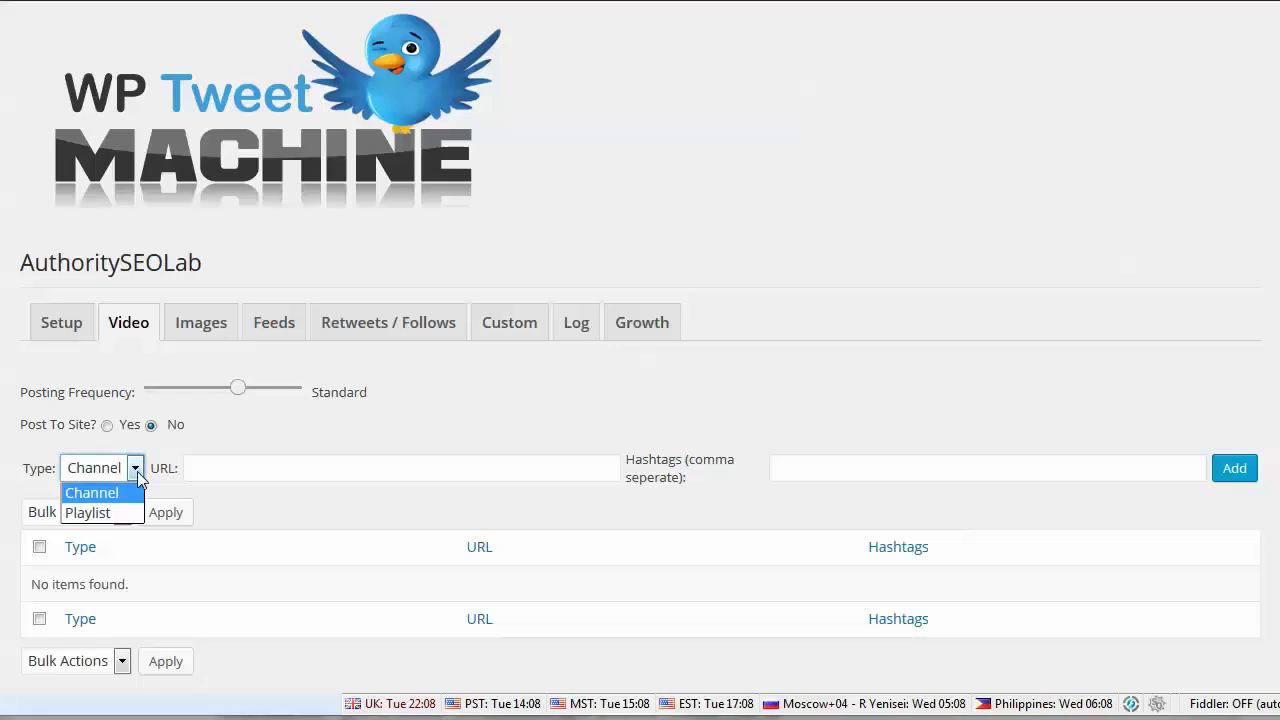
click(138, 491)
click(233, 472)
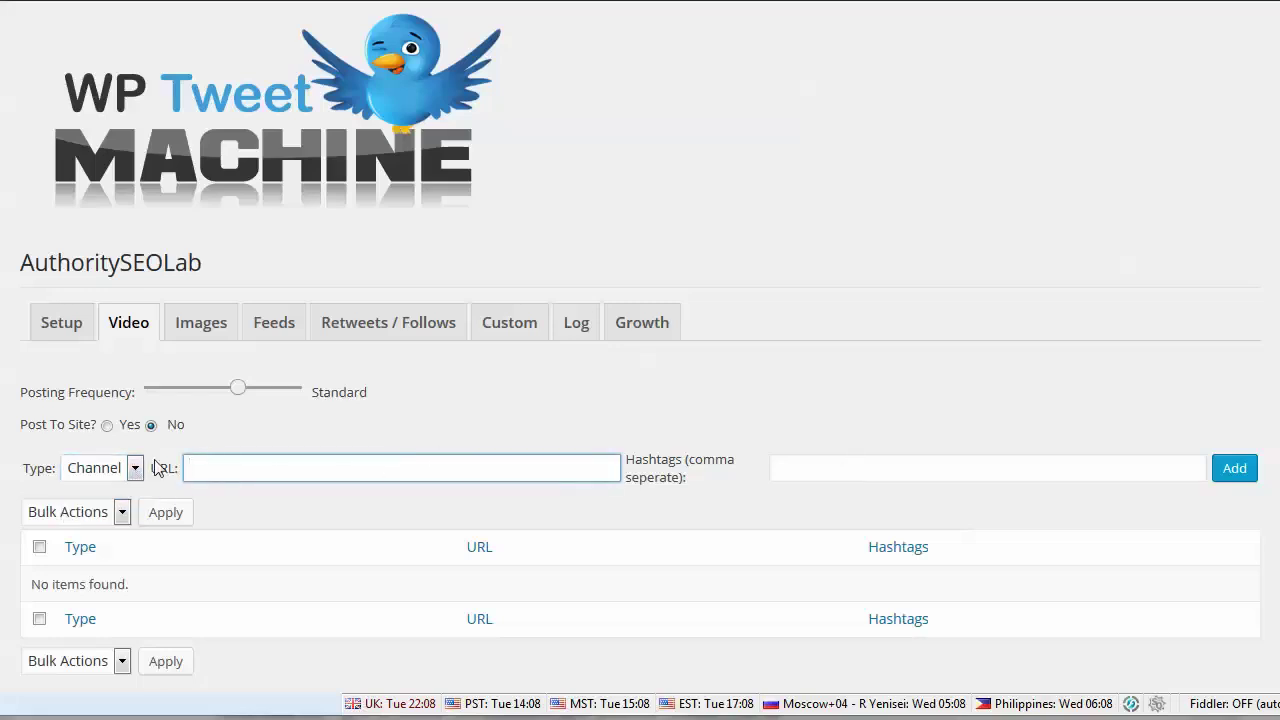
click(852, 468)
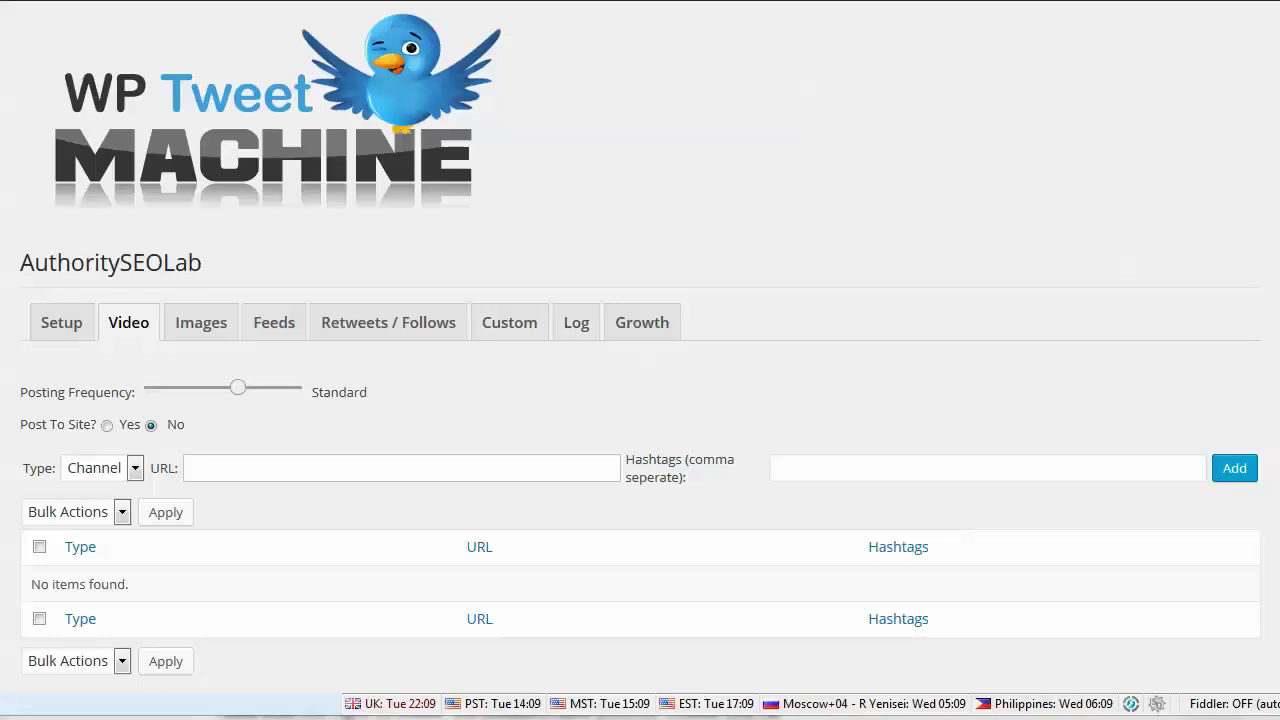
click(576, 331)
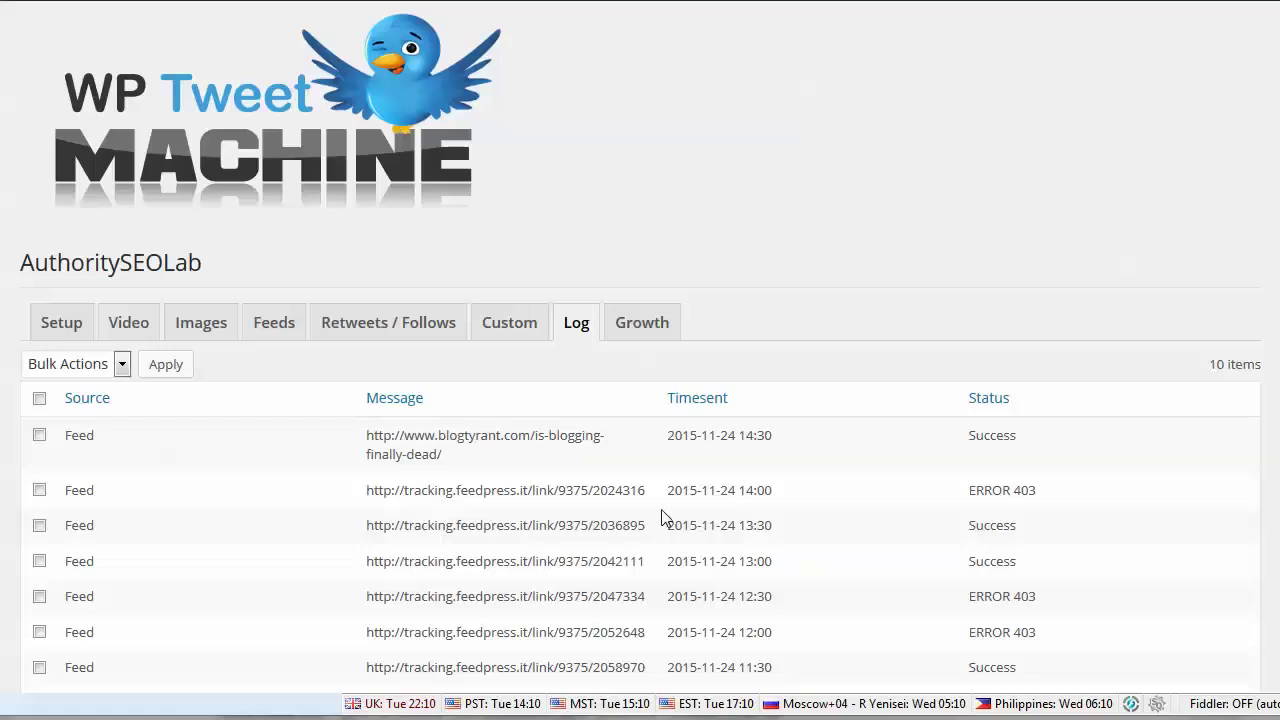
scroll(500, 437, down, 3)
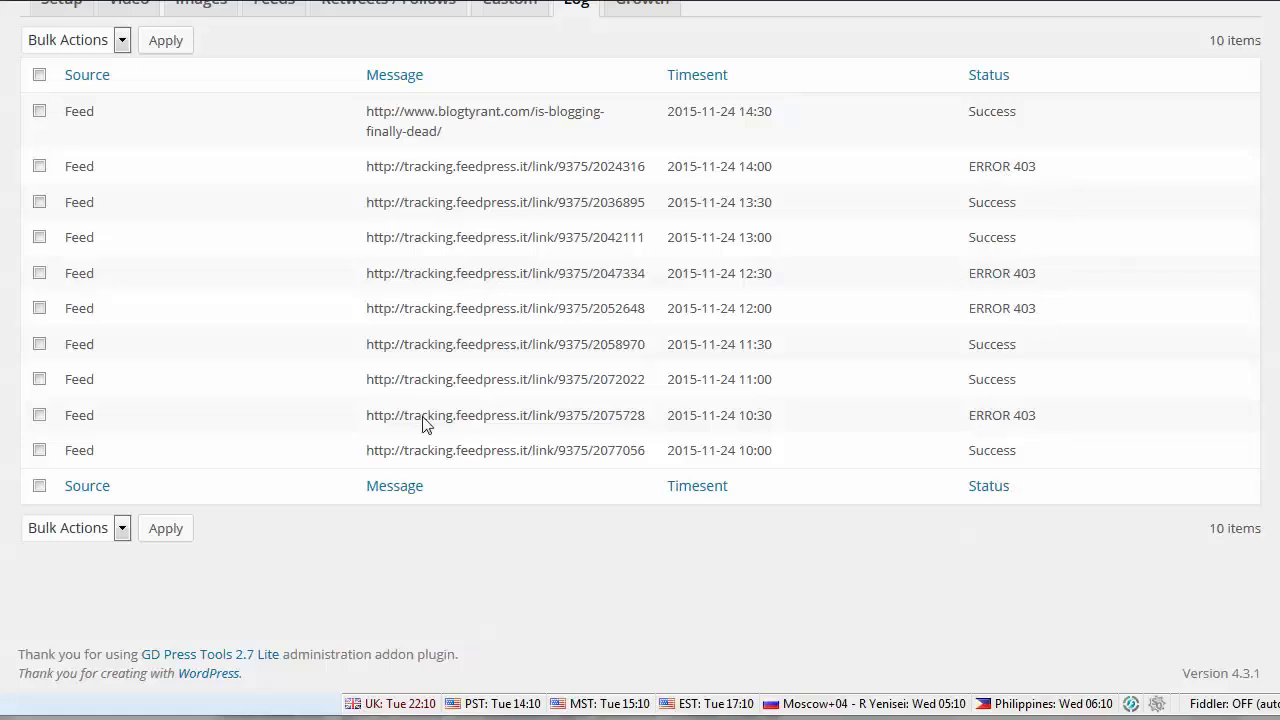
drag(407, 422, 533, 424)
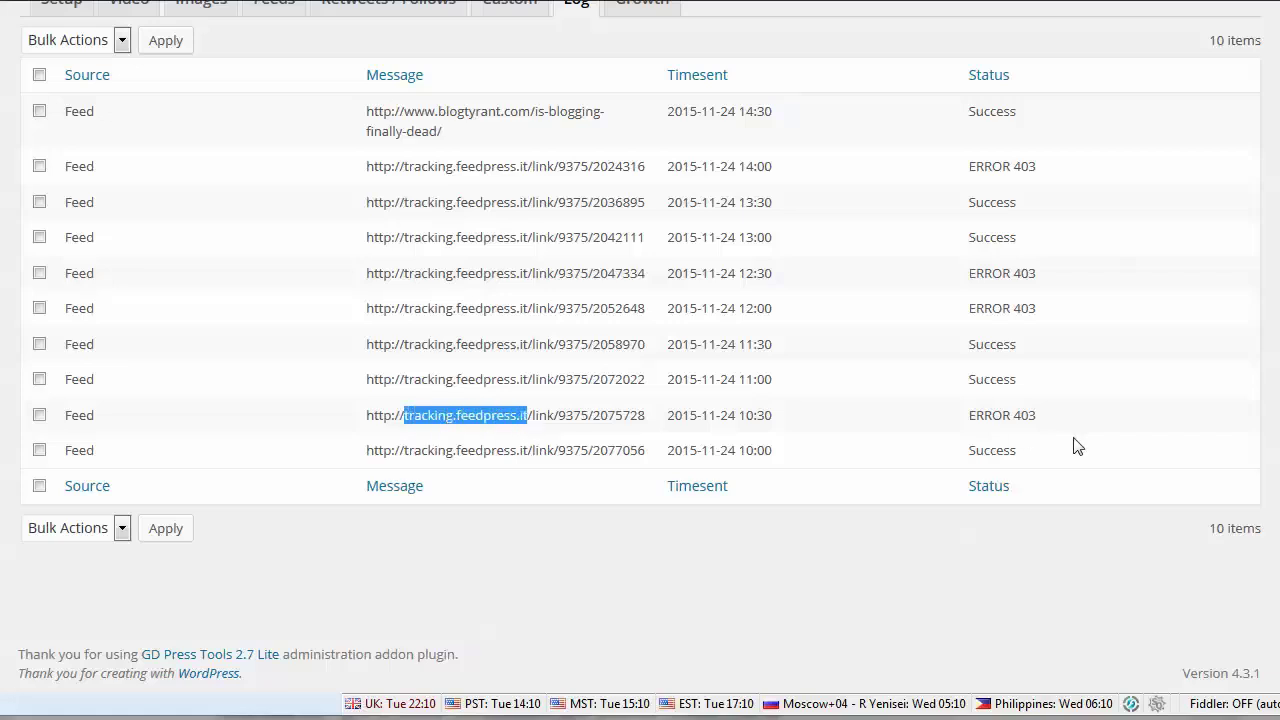
drag(969, 417, 1040, 425)
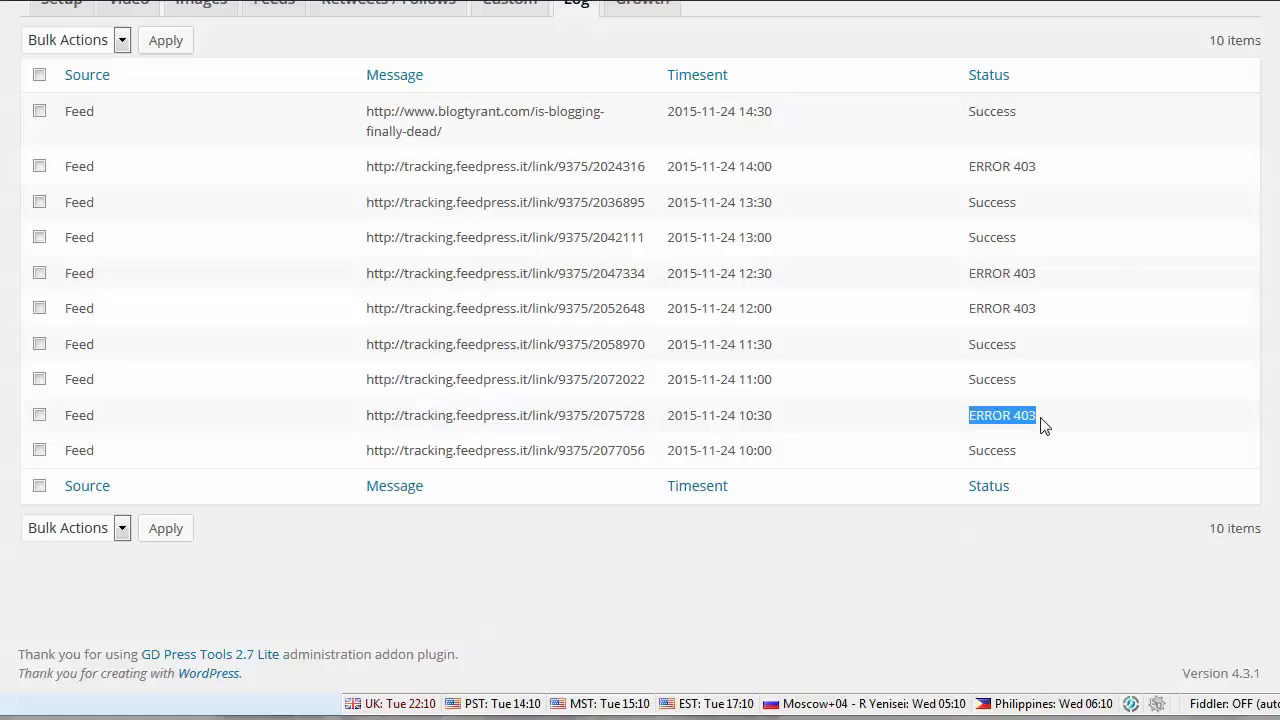
click(1042, 415)
drag(970, 312, 1033, 318)
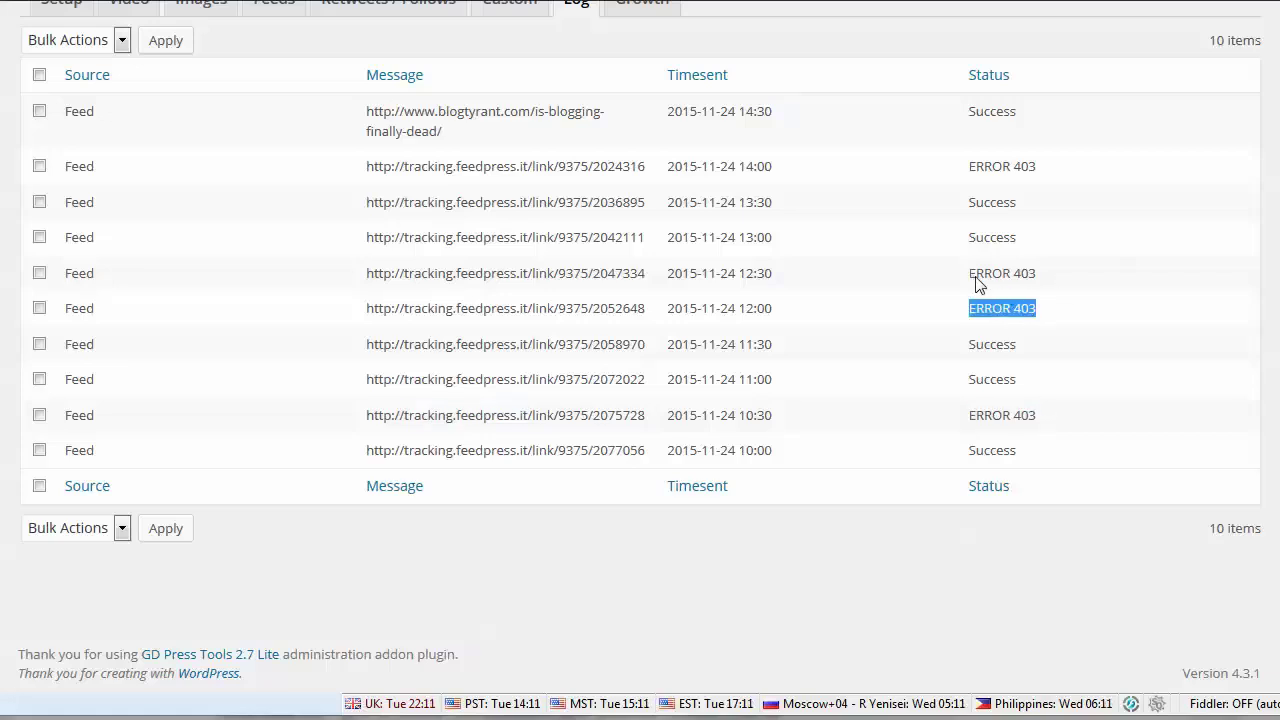
click(978, 285)
drag(978, 285, 1026, 286)
click(1037, 286)
scroll(508, 316, up, 3)
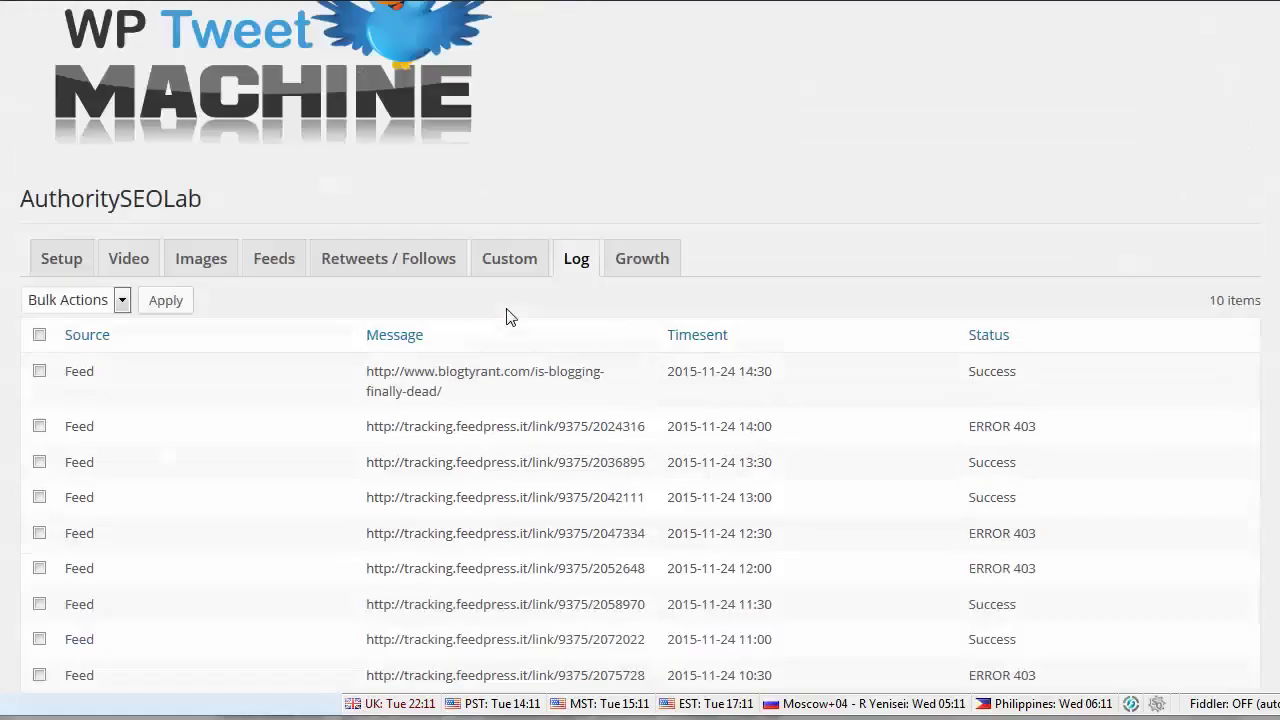
scroll(508, 316, down, 3)
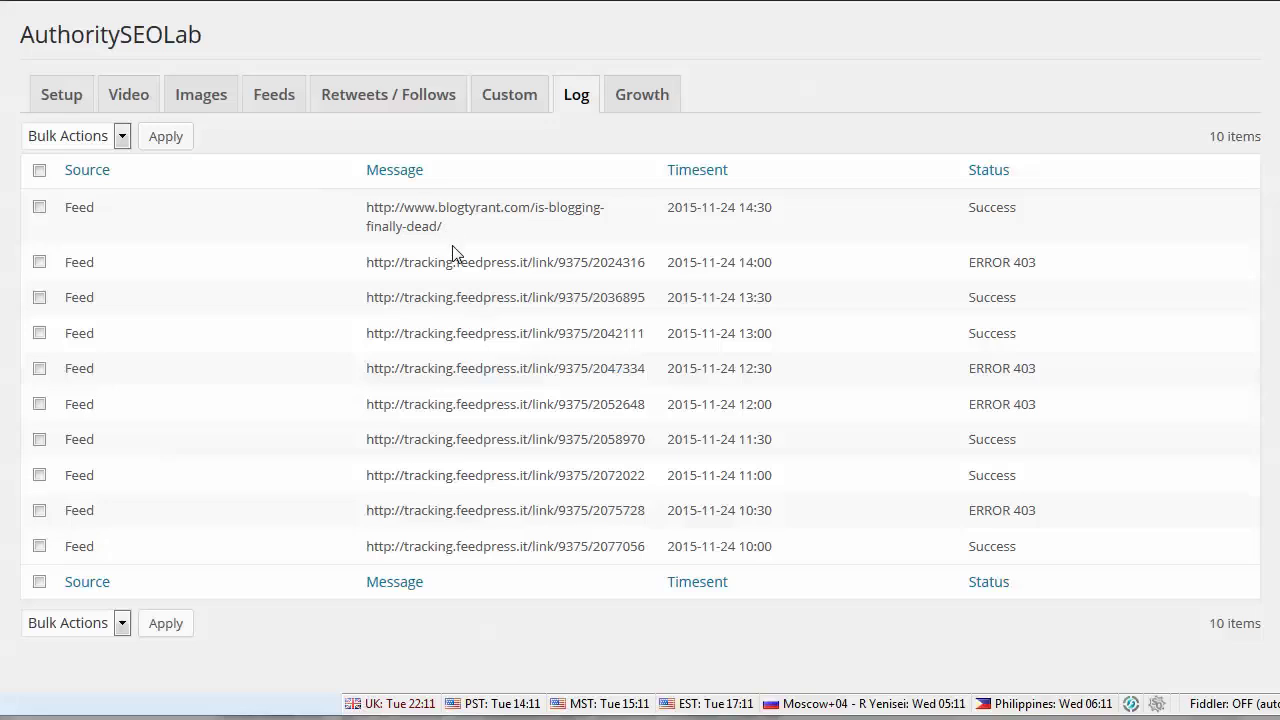
click(368, 97)
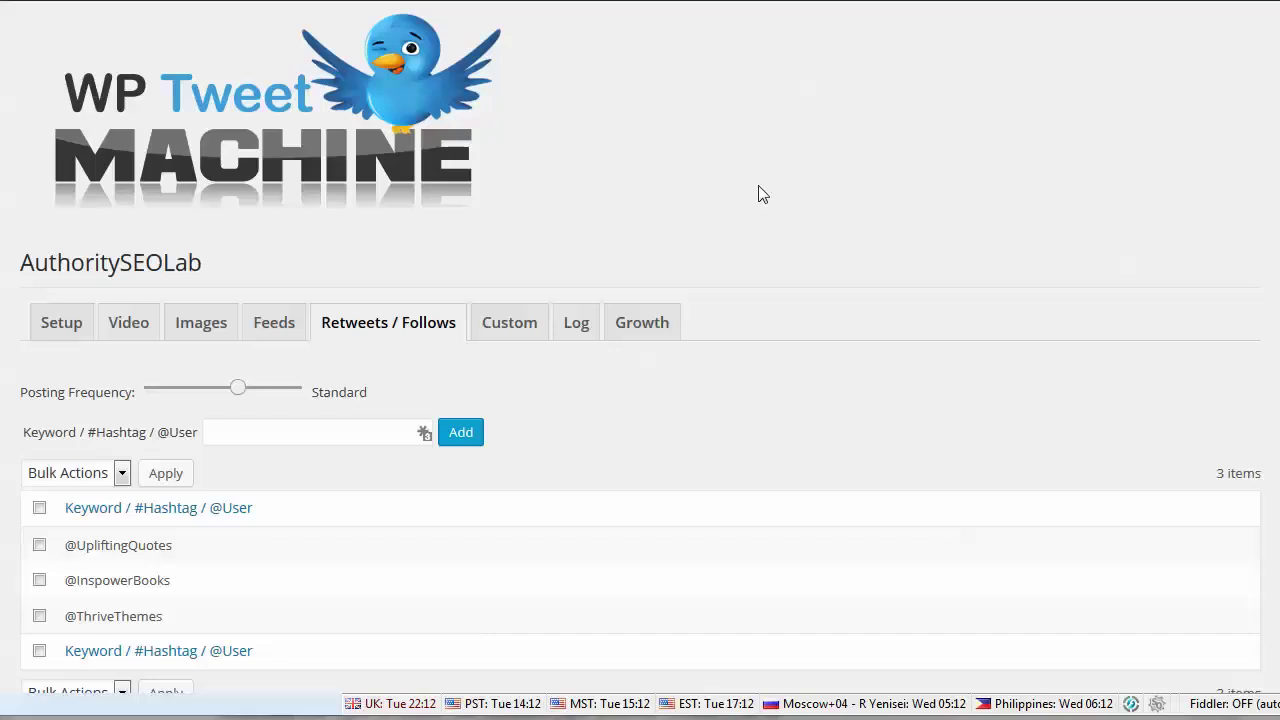
scroll(758, 200, down, 3)
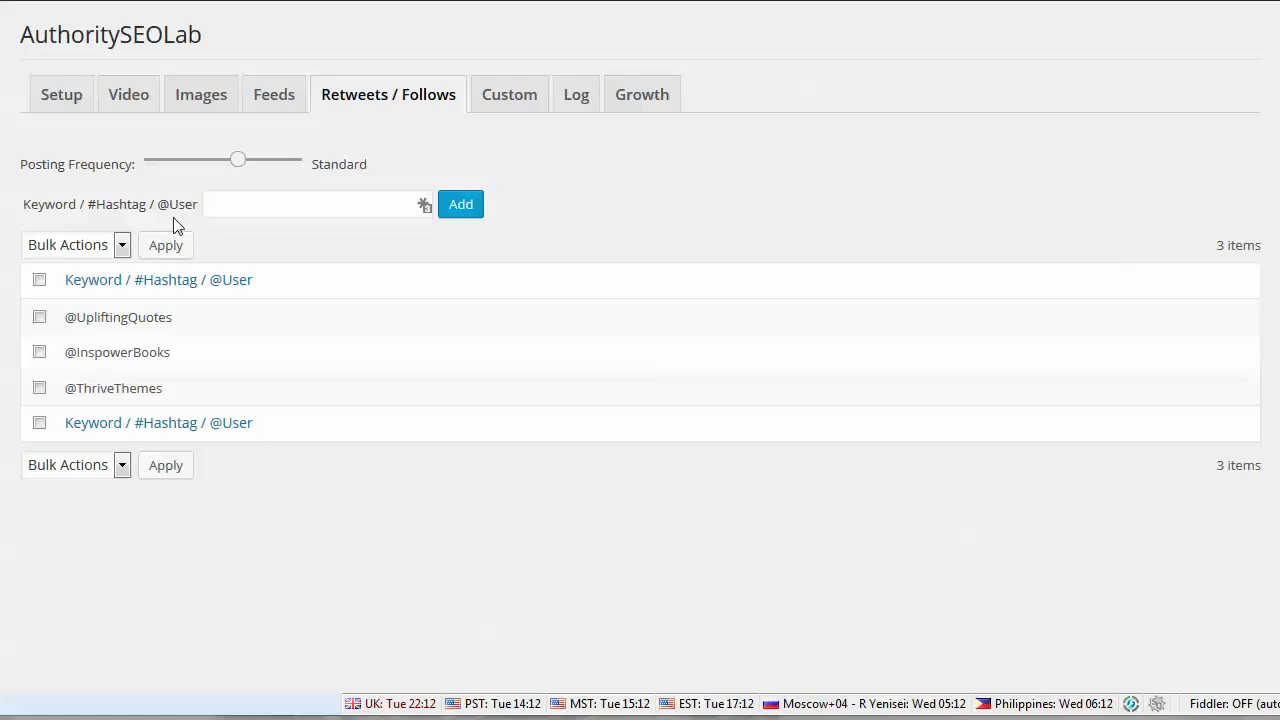
drag(157, 212, 197, 216)
drag(88, 213, 145, 217)
click(246, 206)
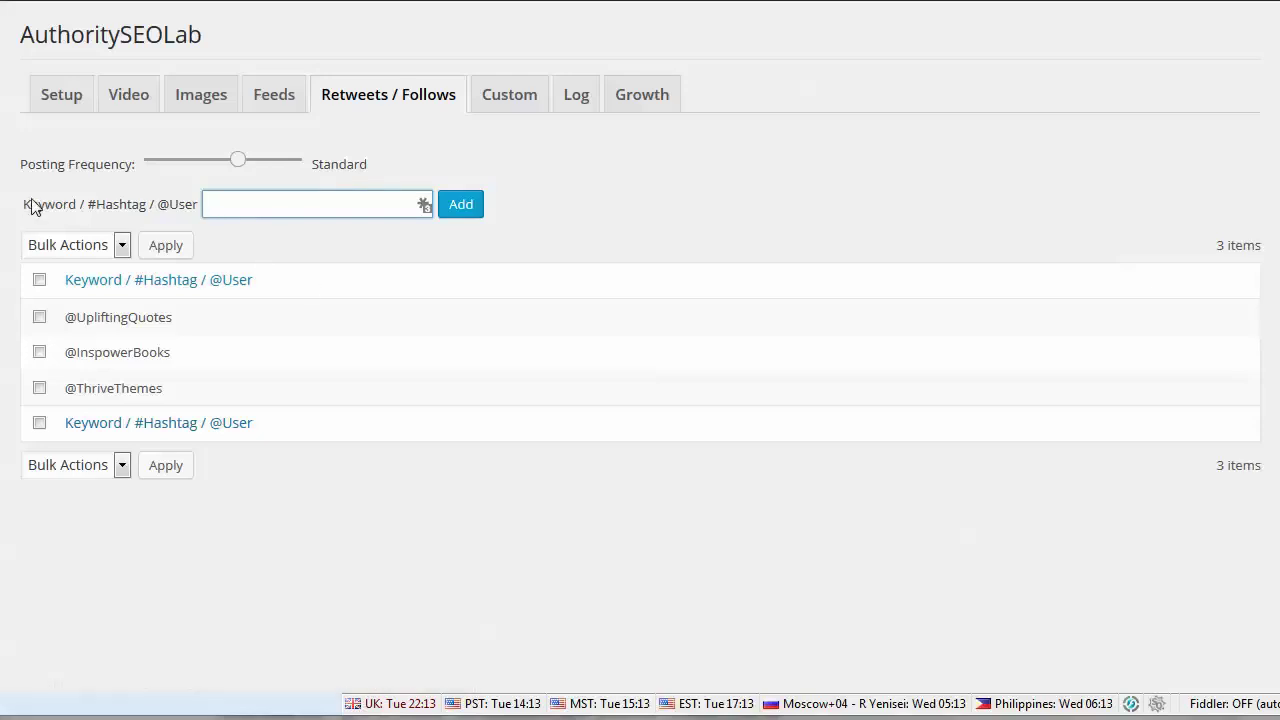
drag(25, 210, 67, 212)
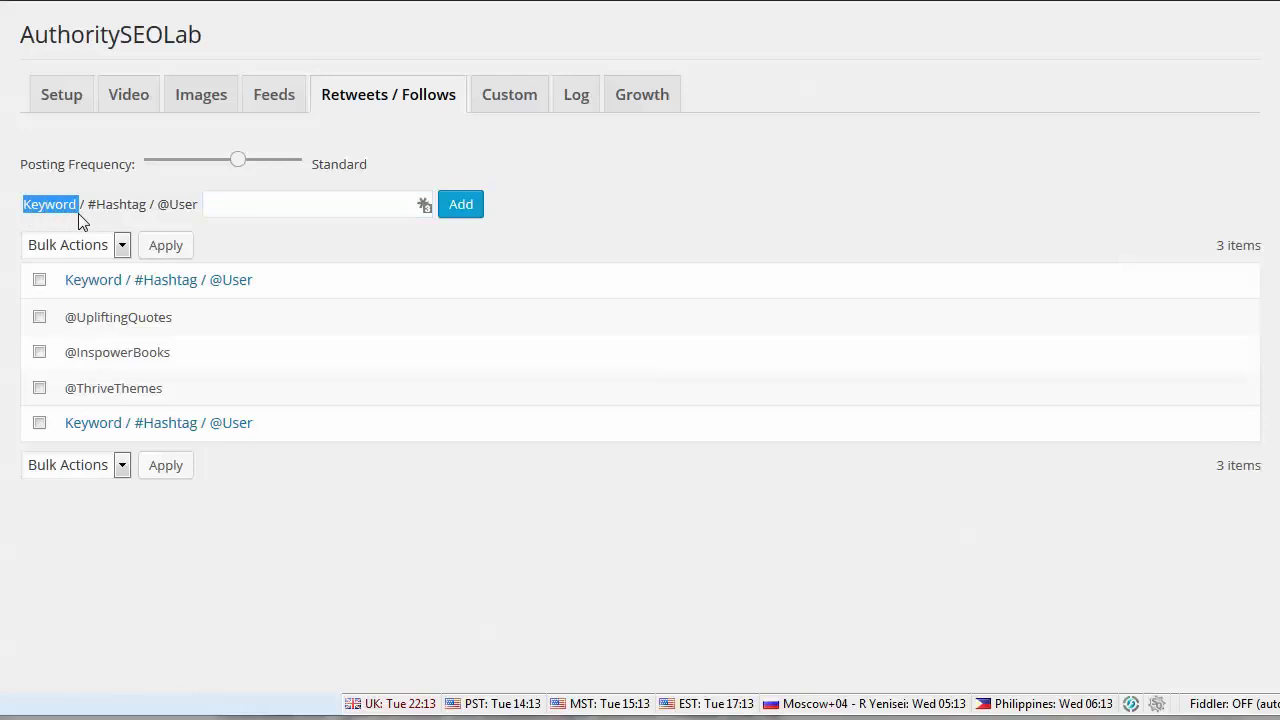
click(75, 218)
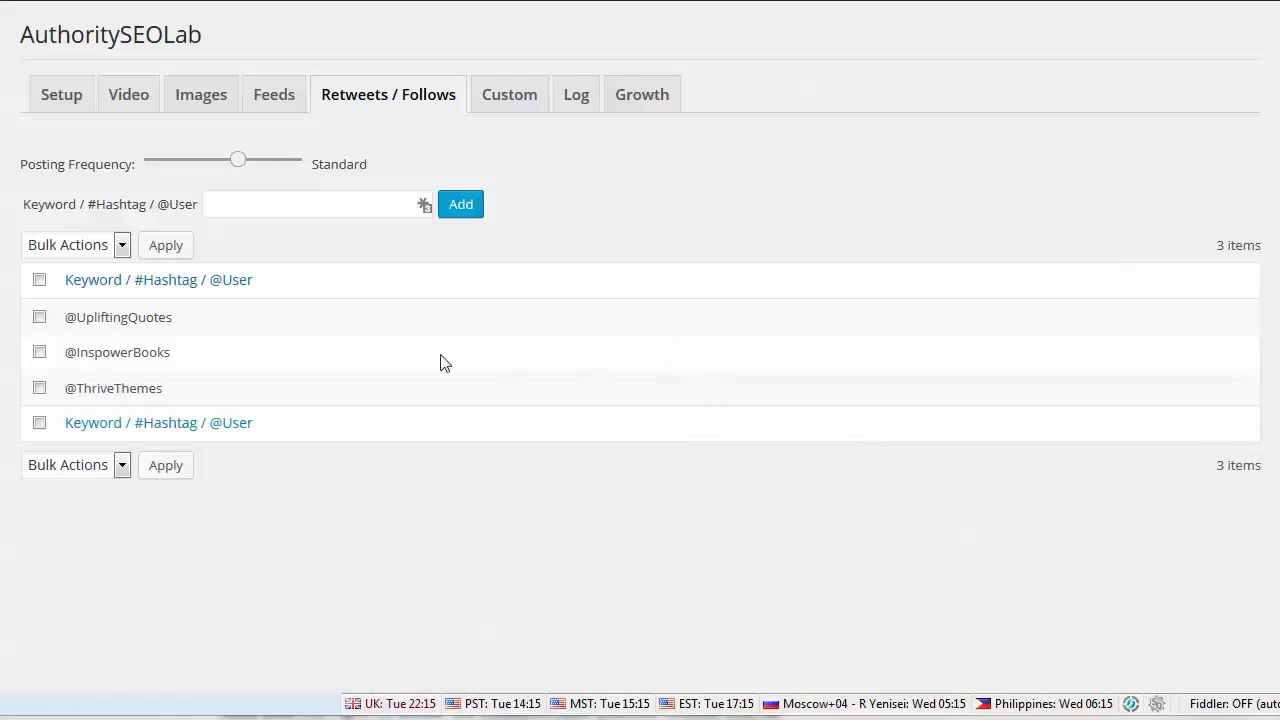
Step: Reopen the campaign's Feeds tab and scroll through its feed list
click(263, 102)
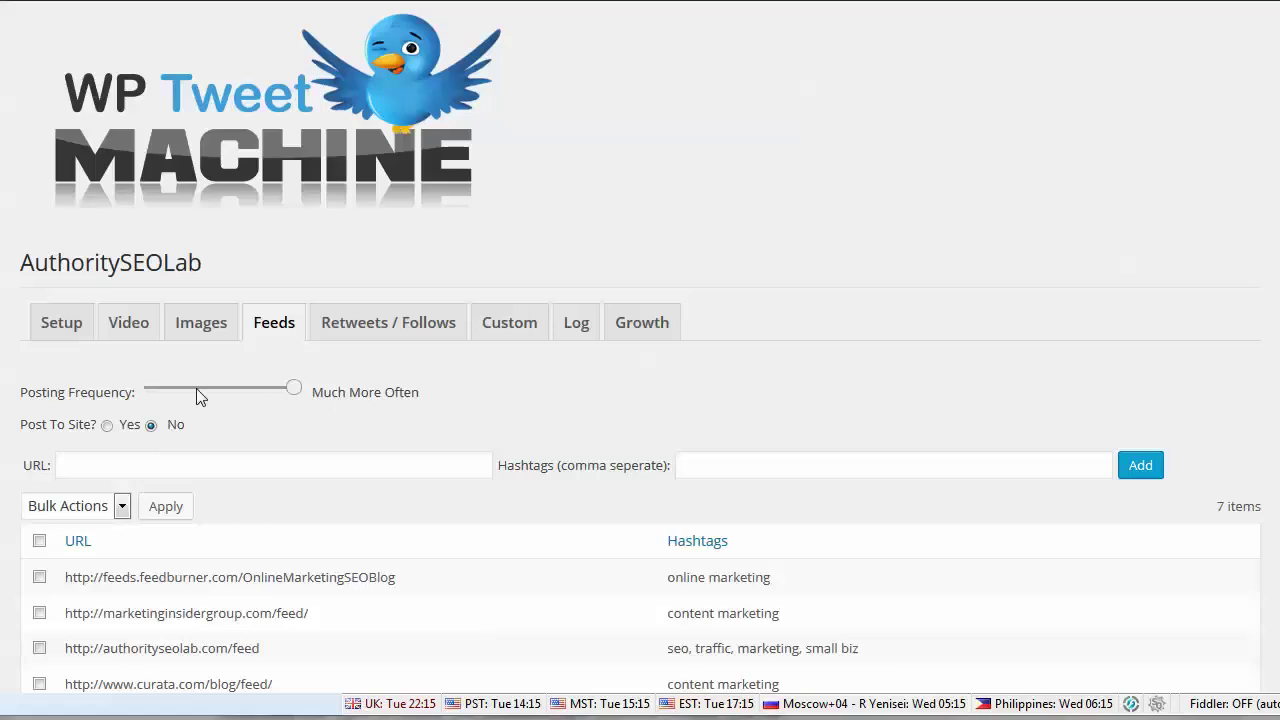
scroll(147, 378, down, 2)
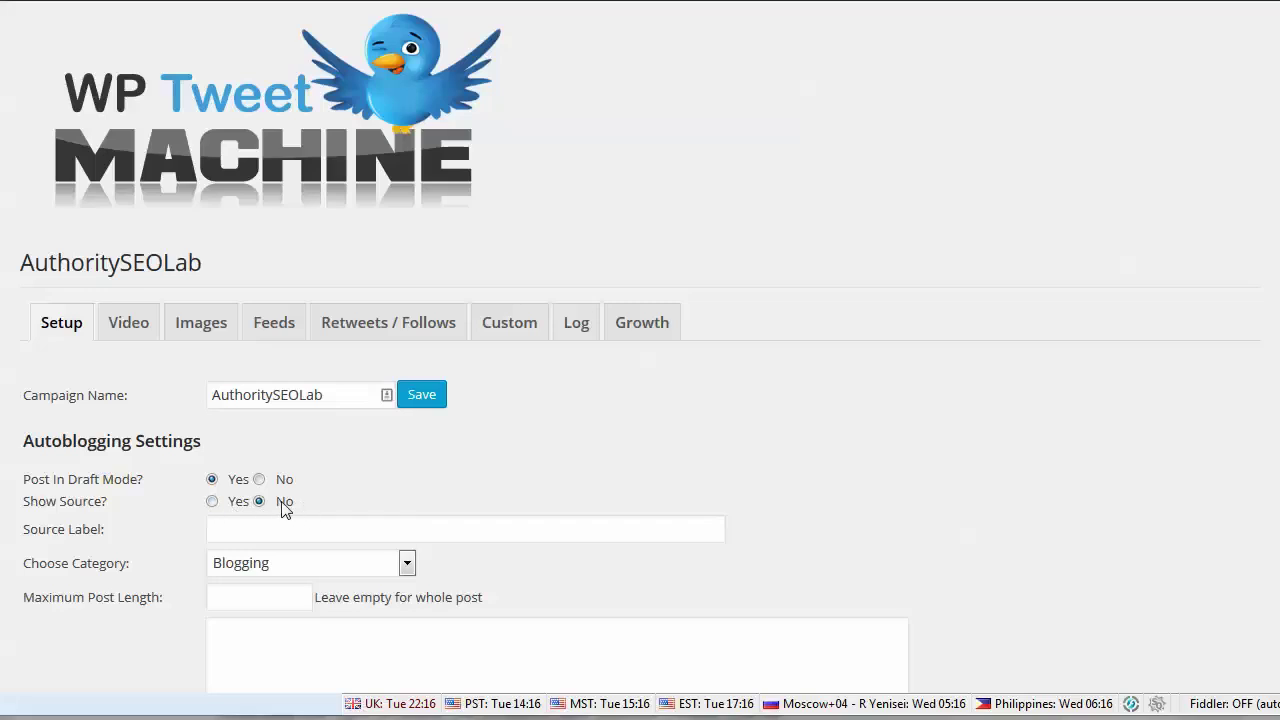
scroll(680, 460, down, 1)
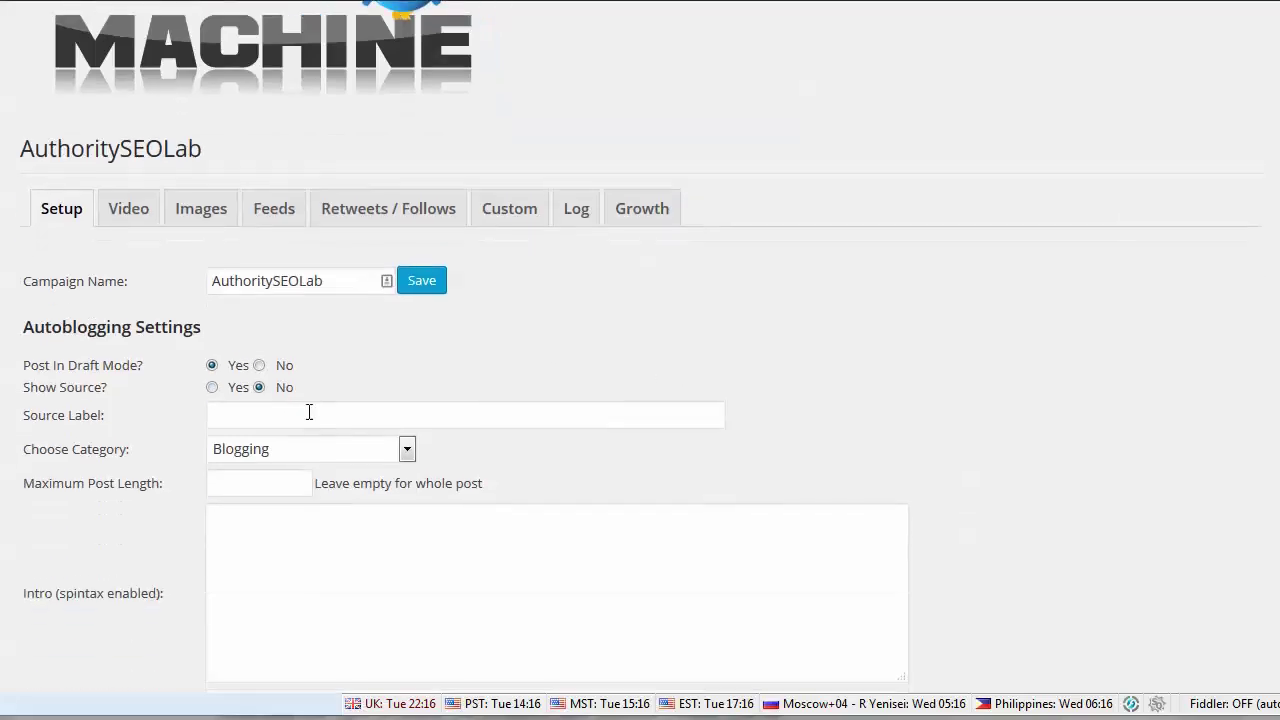
click(309, 413)
click(313, 447)
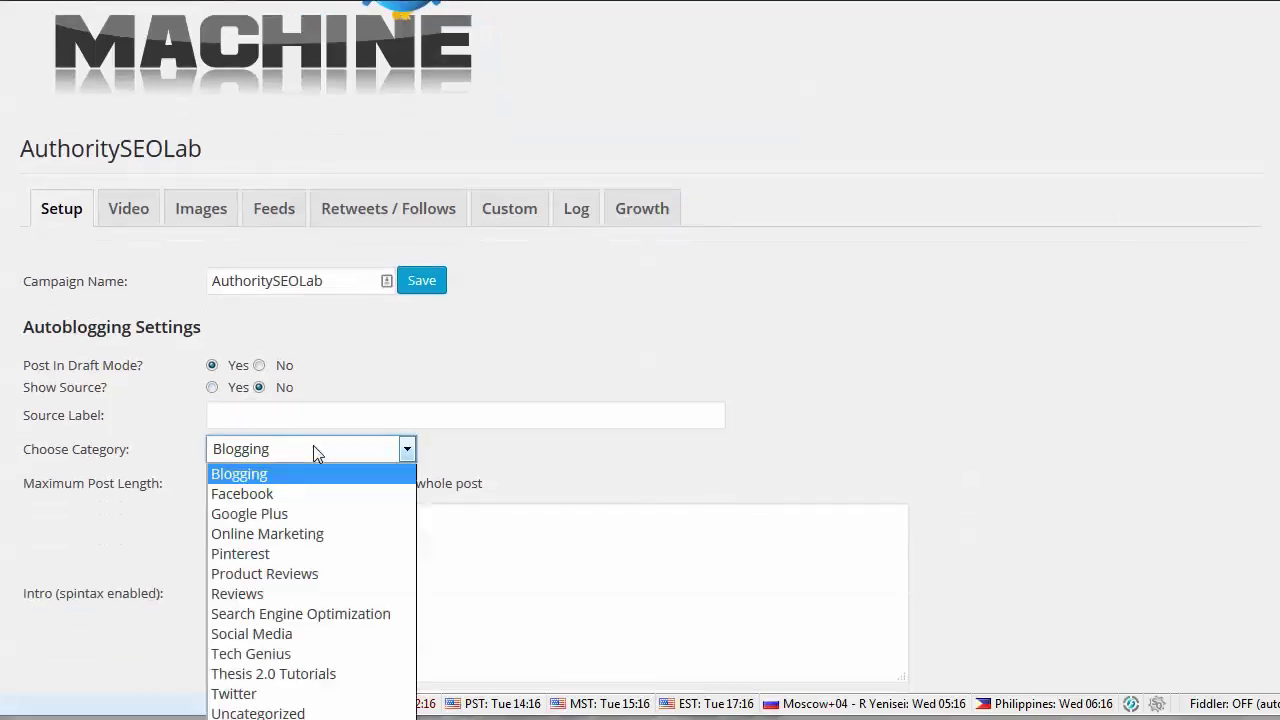
click(313, 445)
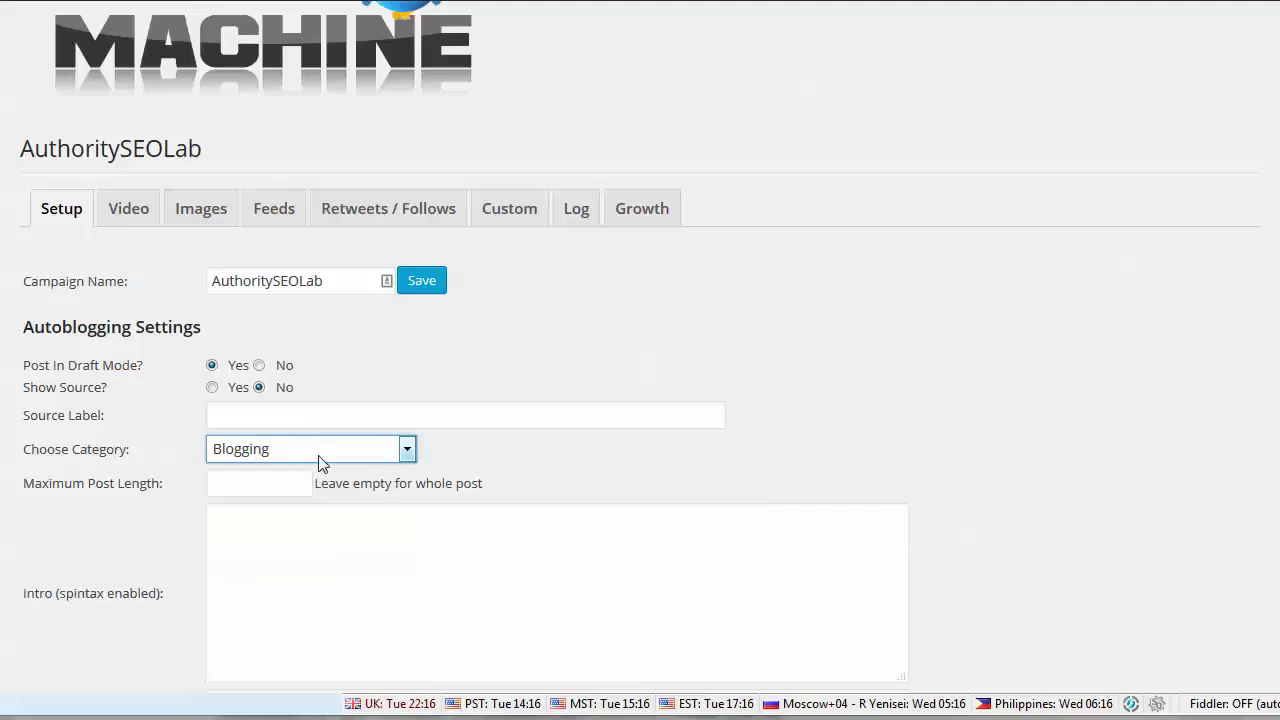
scroll(674, 463, down, 2)
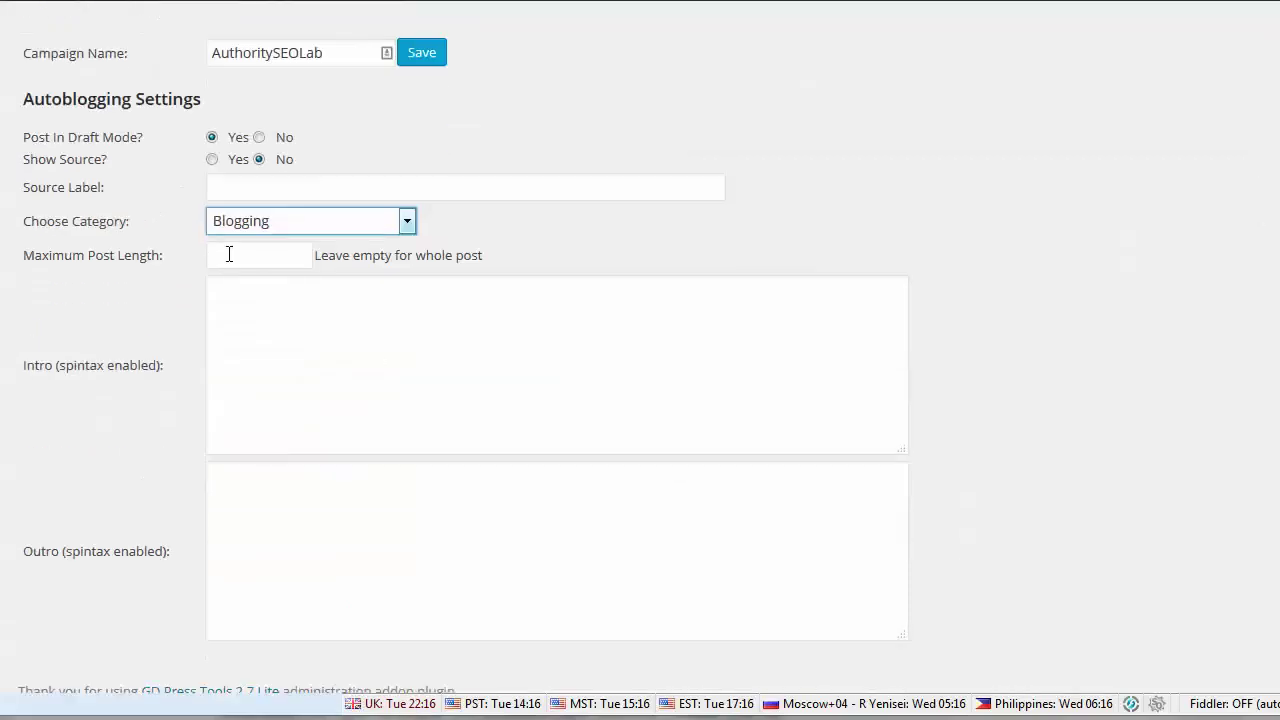
scroll(280, 372, down, 1)
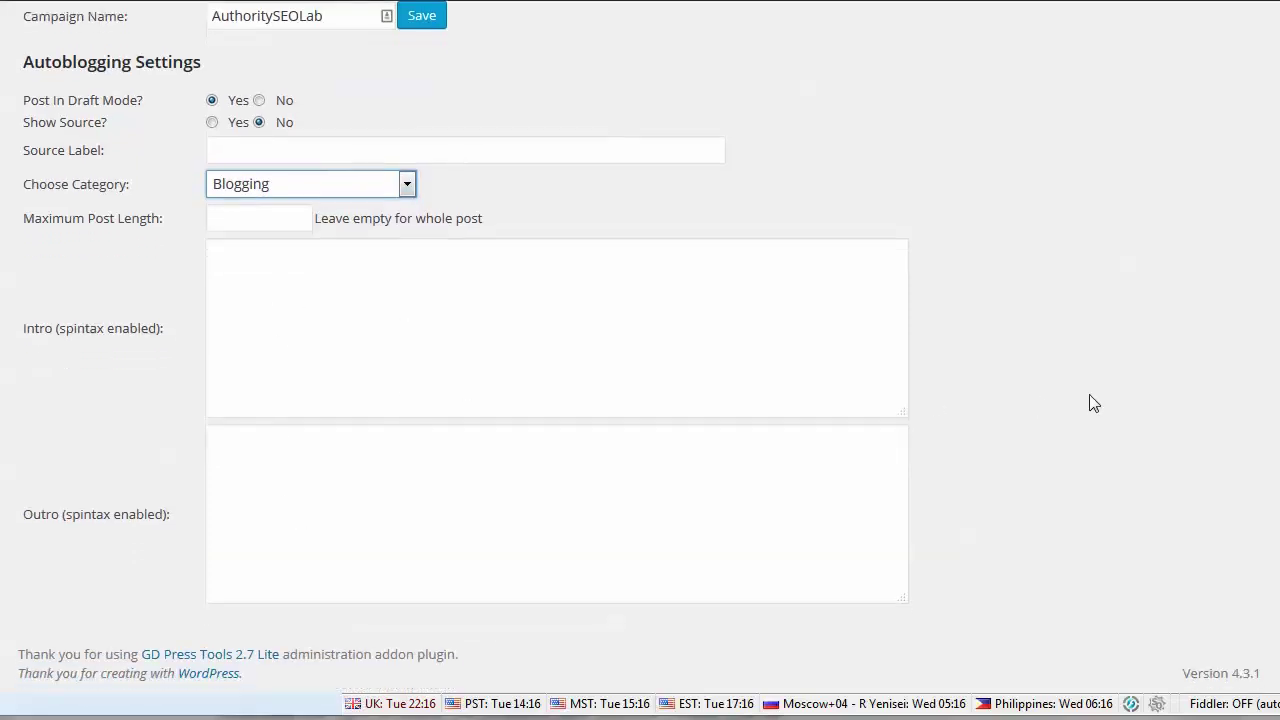
scroll(1094, 400, up, 3)
scroll(1094, 400, up, 1)
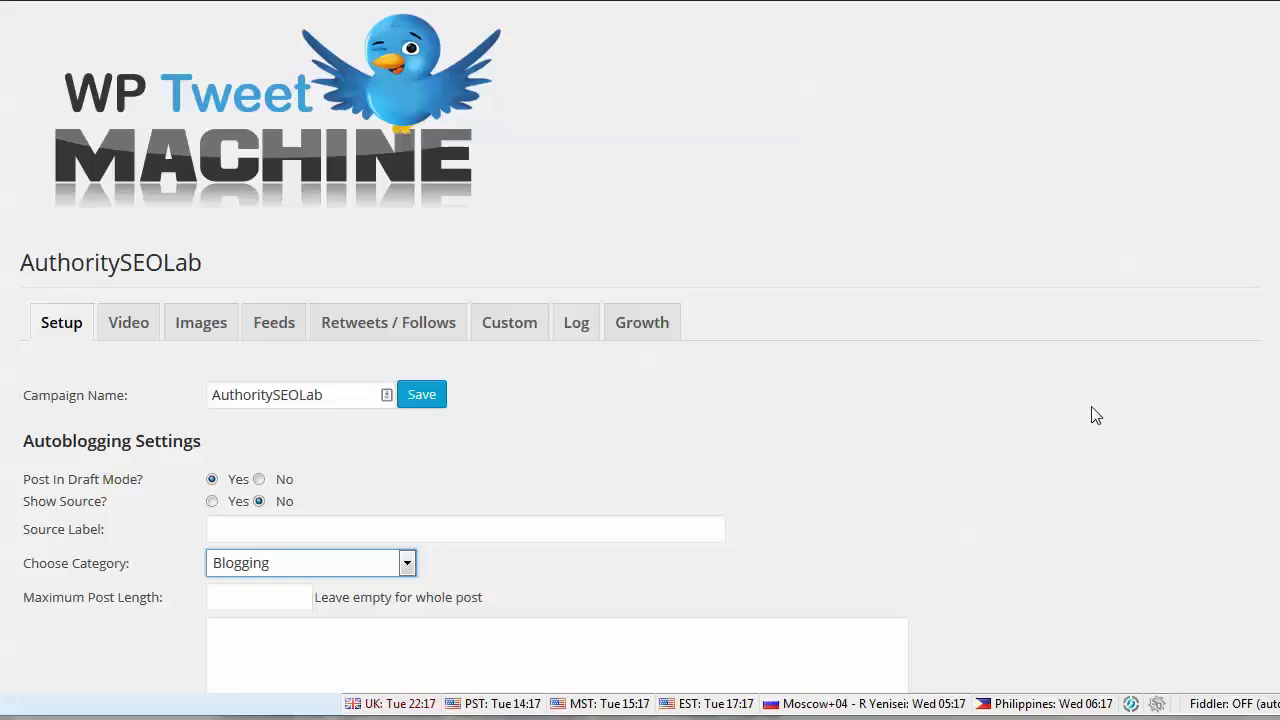
scroll(608, 271, down, 3)
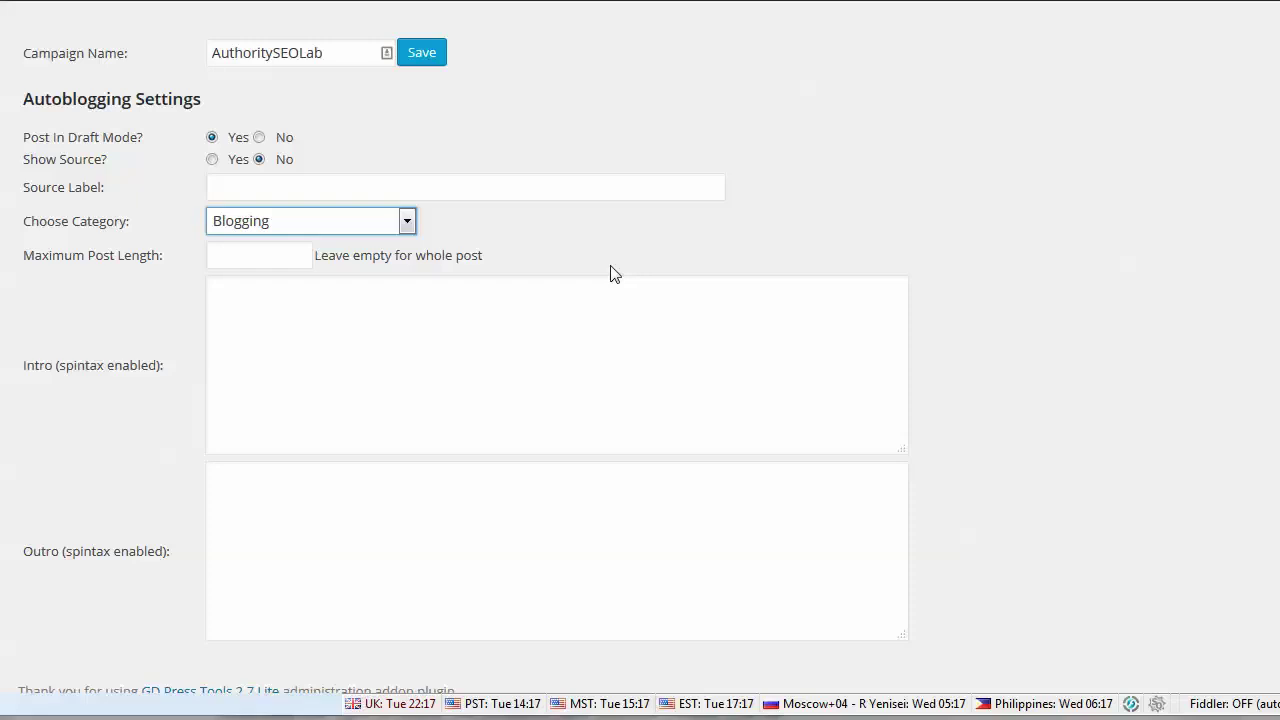
click(1129, 466)
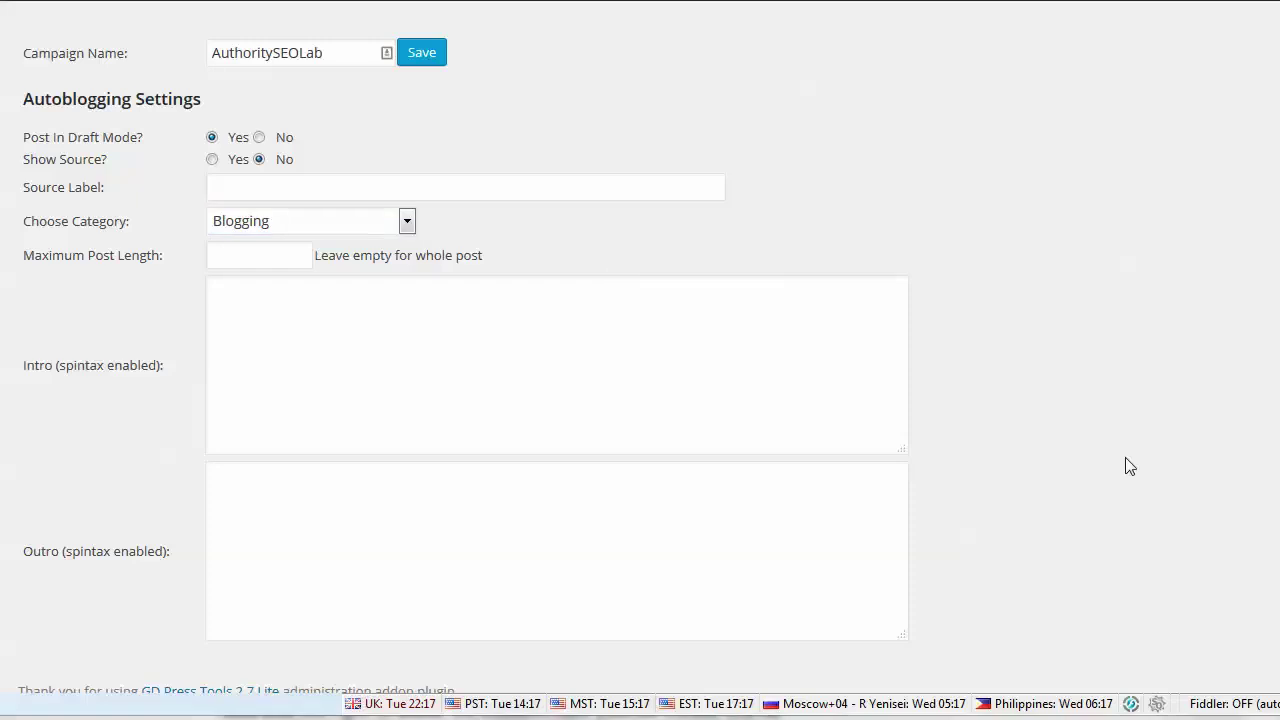